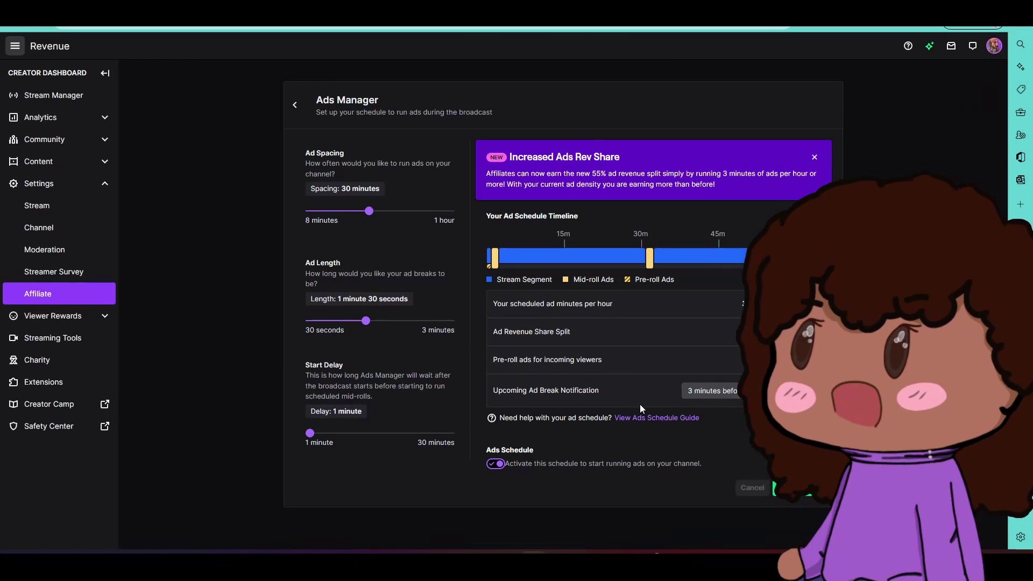
- In the Twitch Stream Manager, pop the Ads Manager panel out into its own window
left_click(84, 97)
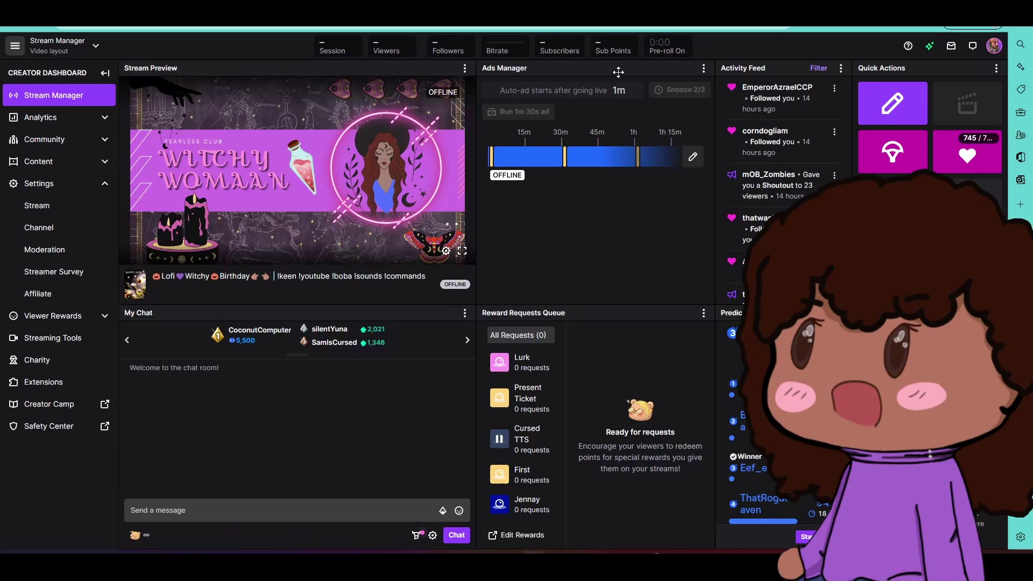
left_click(703, 70)
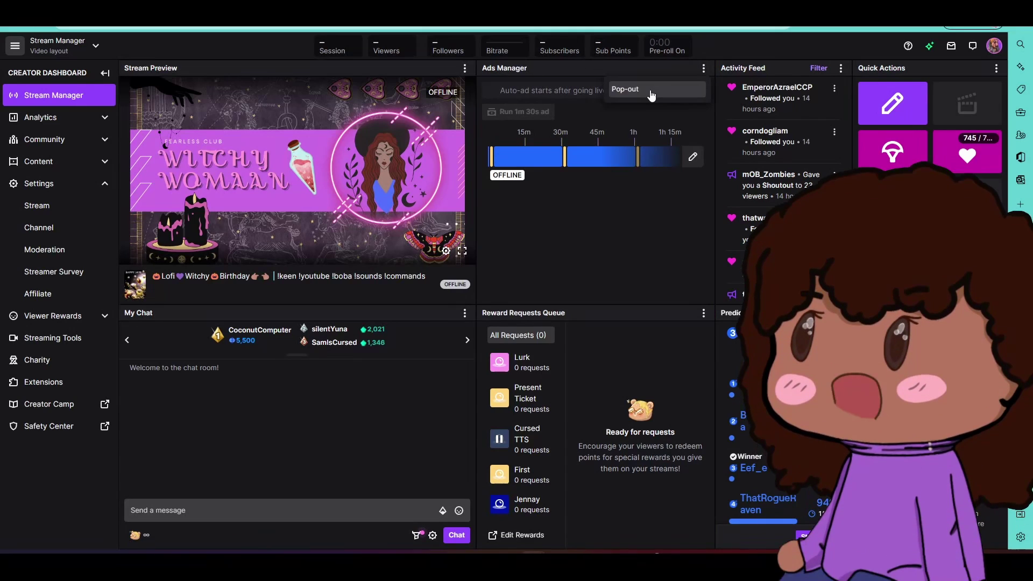
left_click(656, 92)
- Copy the popout's web address, close the popout, and switch to OBS
left_click(638, 295)
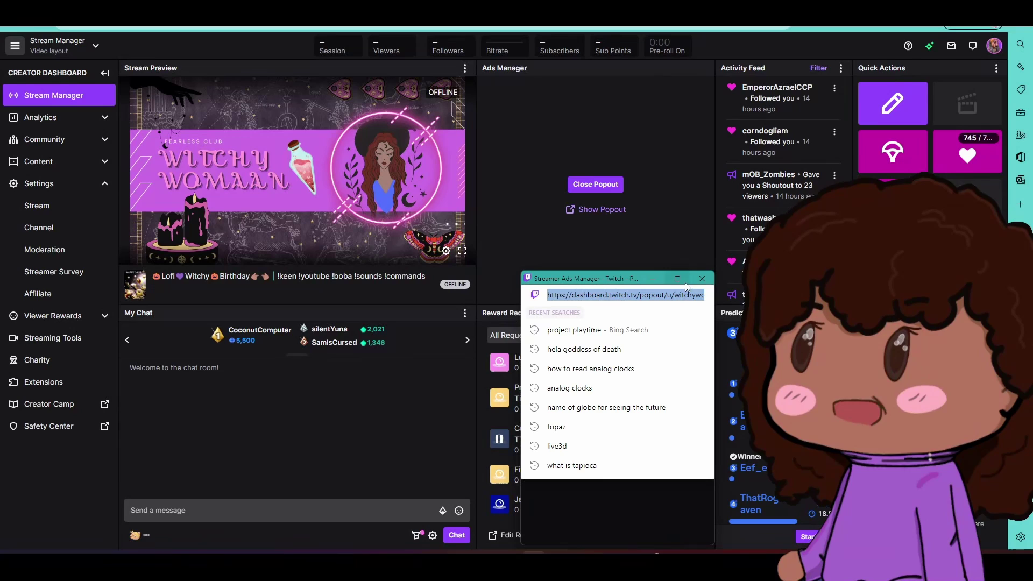
left_click(702, 279)
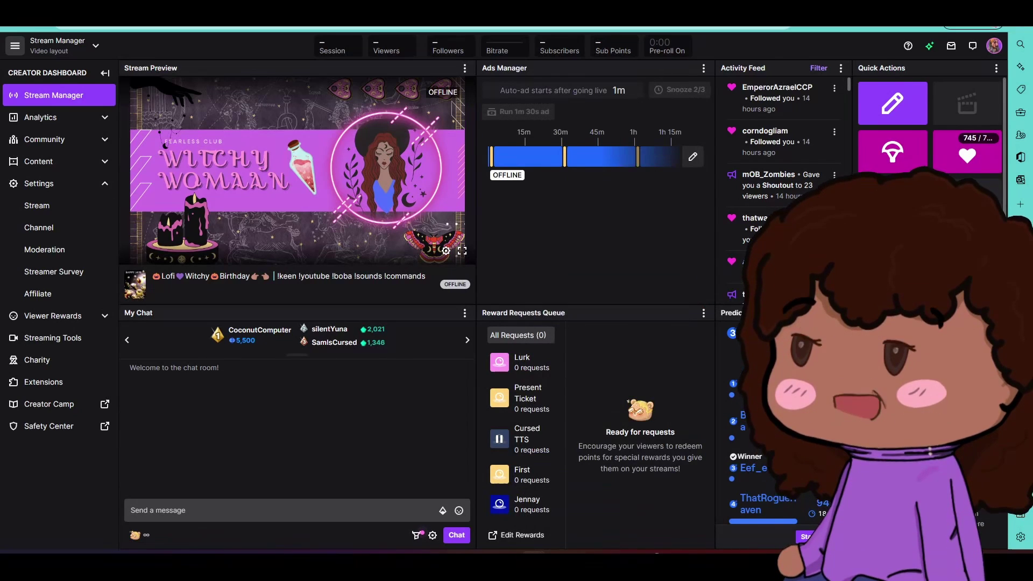
key("alt+Tab")
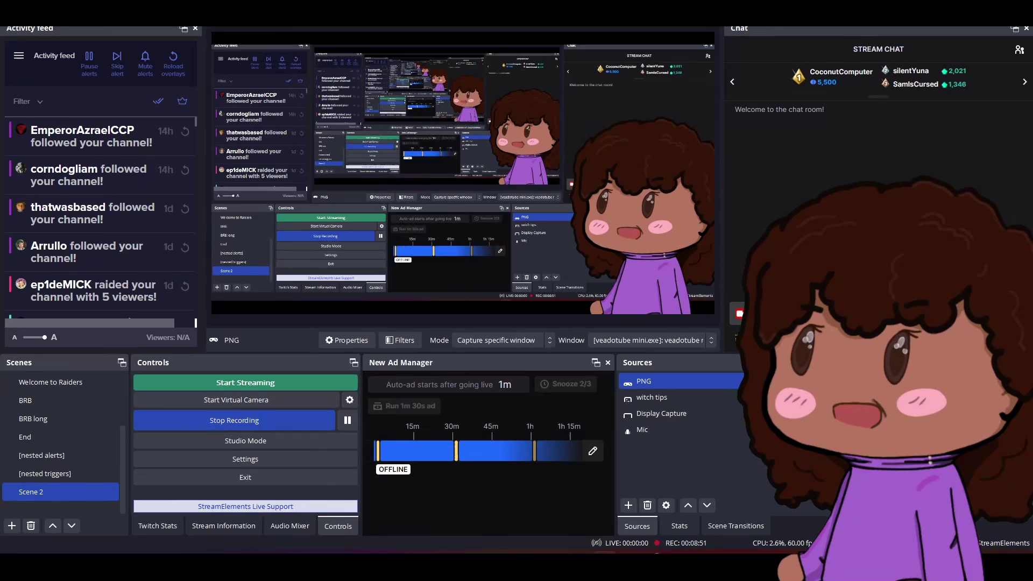
- Add a custom browser dock 'Manager of Ads' using the pasted Ads Manager popout URL
left_click(97, 13)
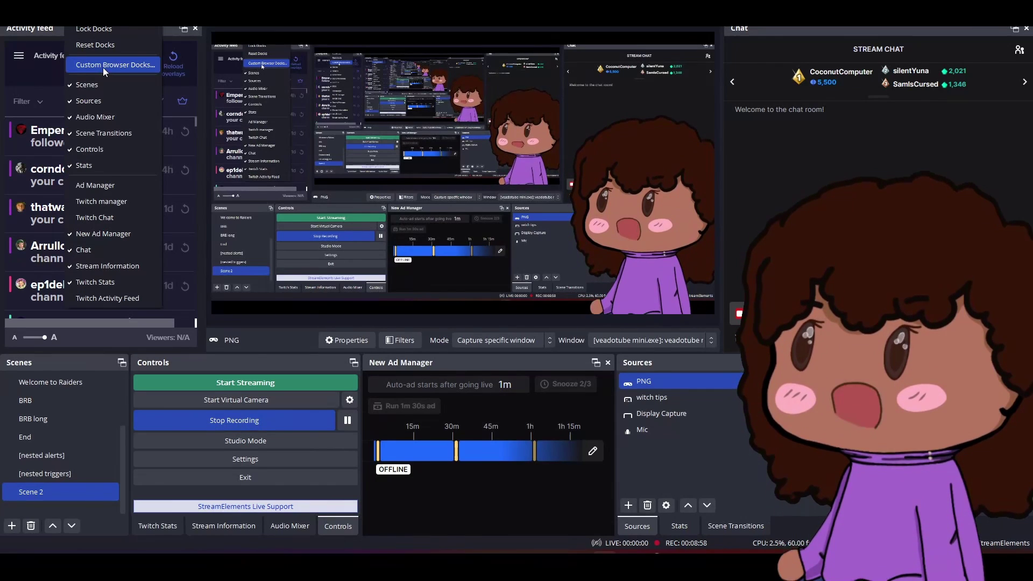
left_click(103, 68)
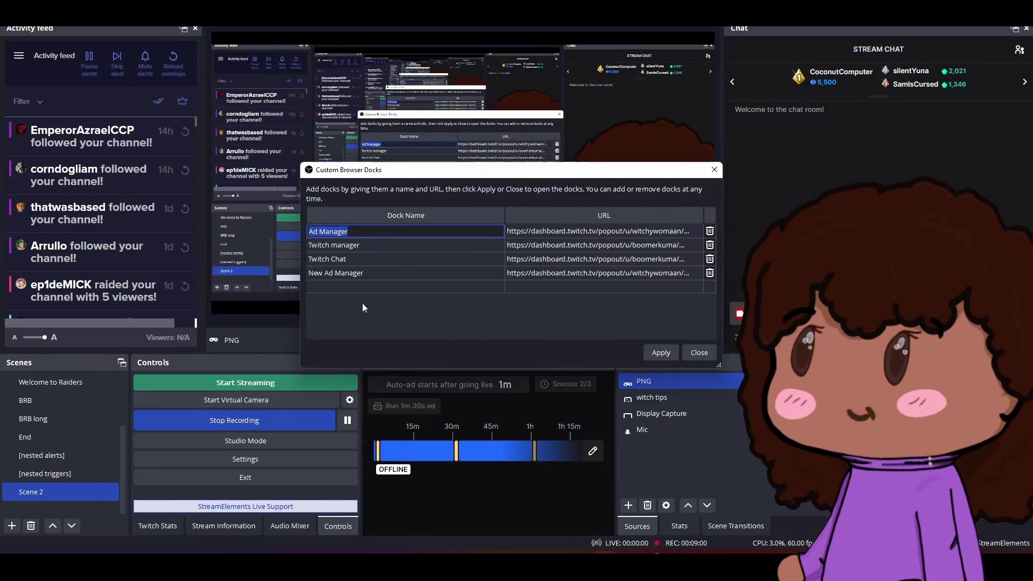
left_click(354, 288)
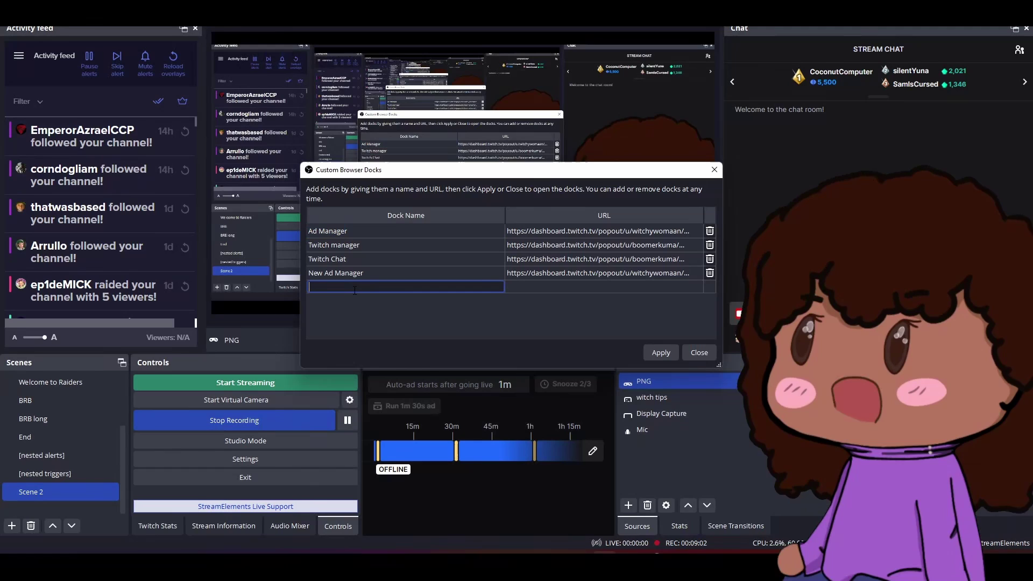
type("Ma")
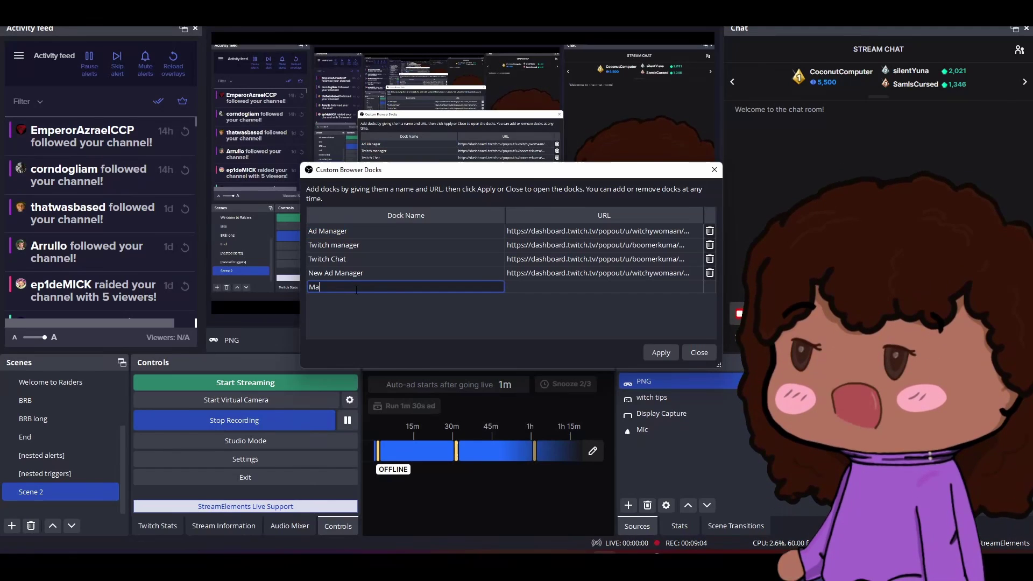
type("nager")
type(" of Ads")
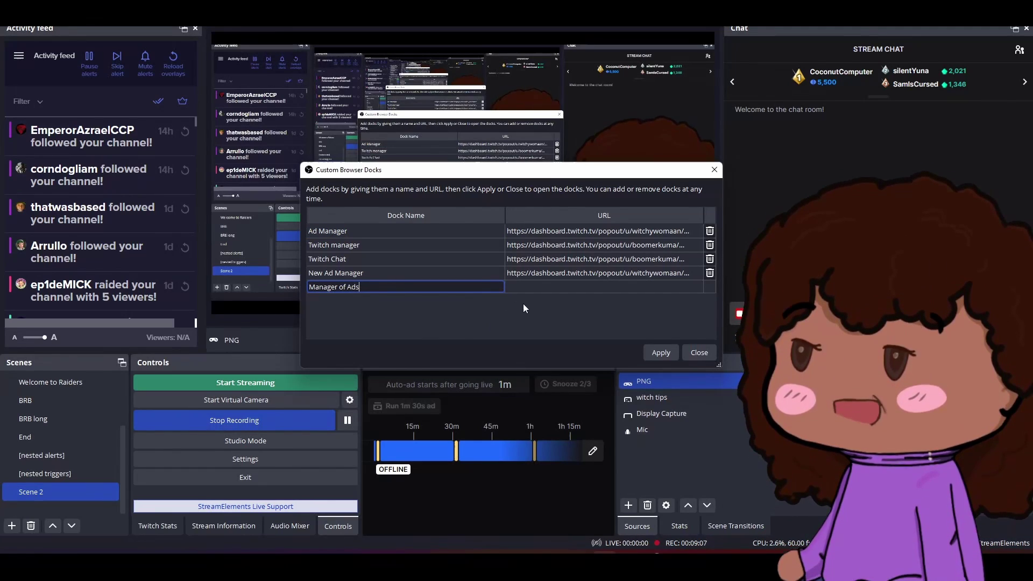
key("Tab")
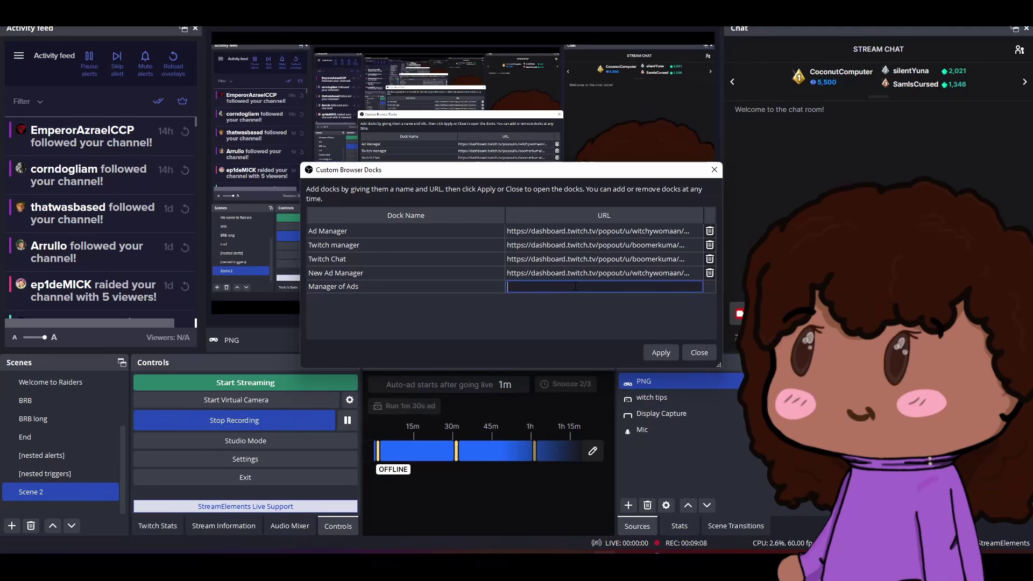
key("ctrl+v")
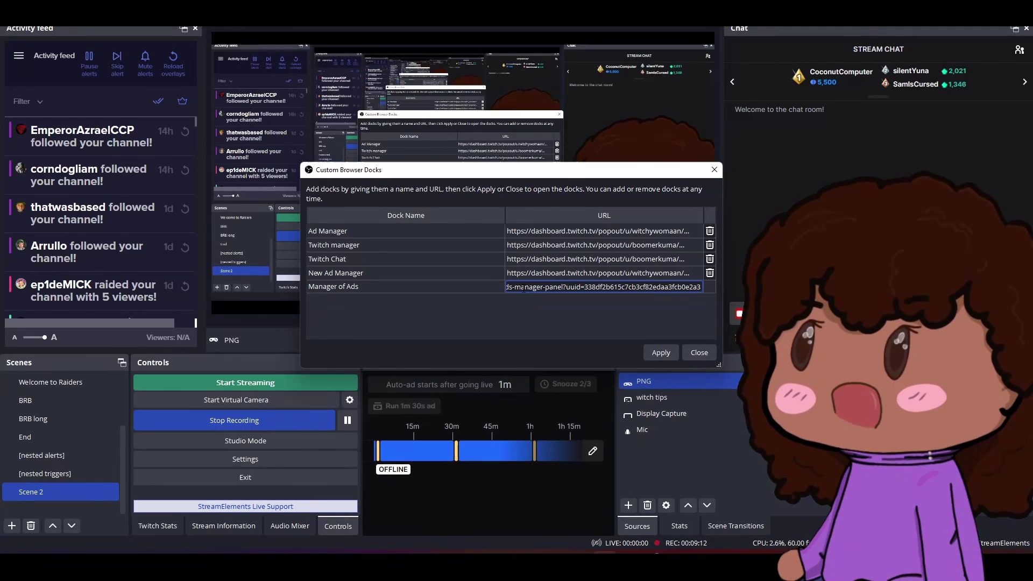
- Apply the new Manager of Ads dock and place it at the top right
left_click(661, 353)
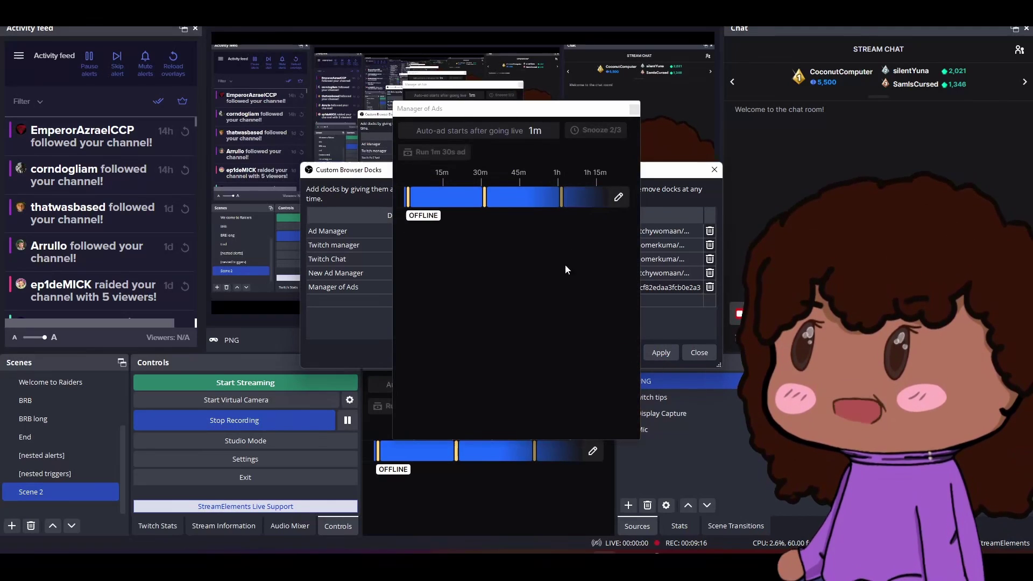
left_click(699, 353)
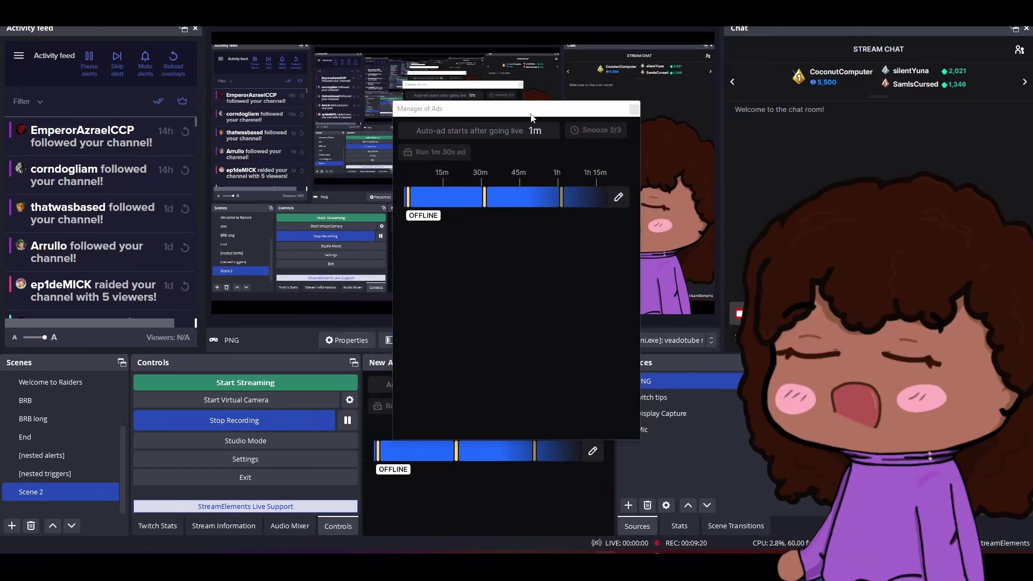
left_click_drag(524, 116, 808, 114)
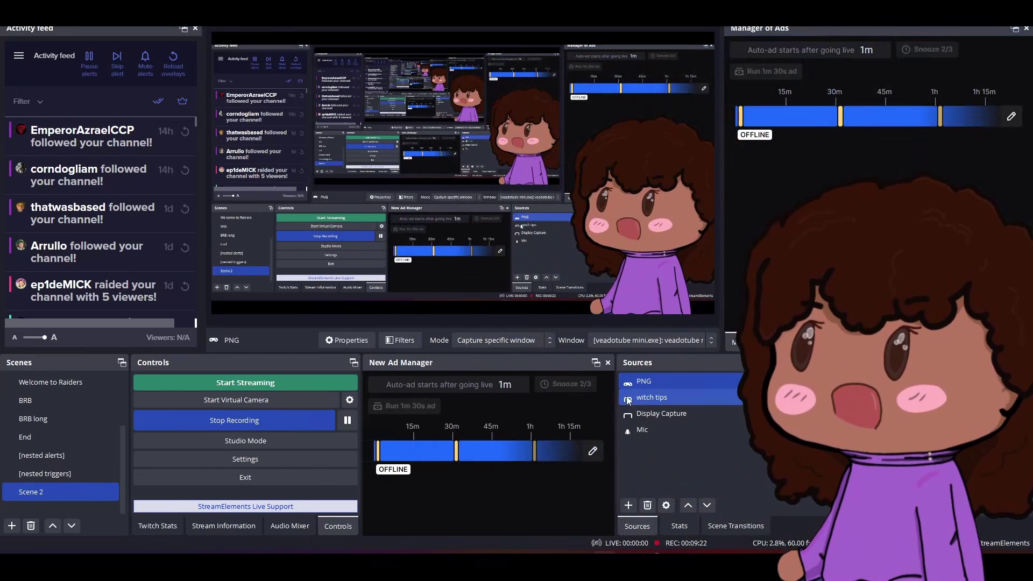
- Close the old New Ad Manager dock and move Manager of Ads into the bottom row
left_click(608, 363)
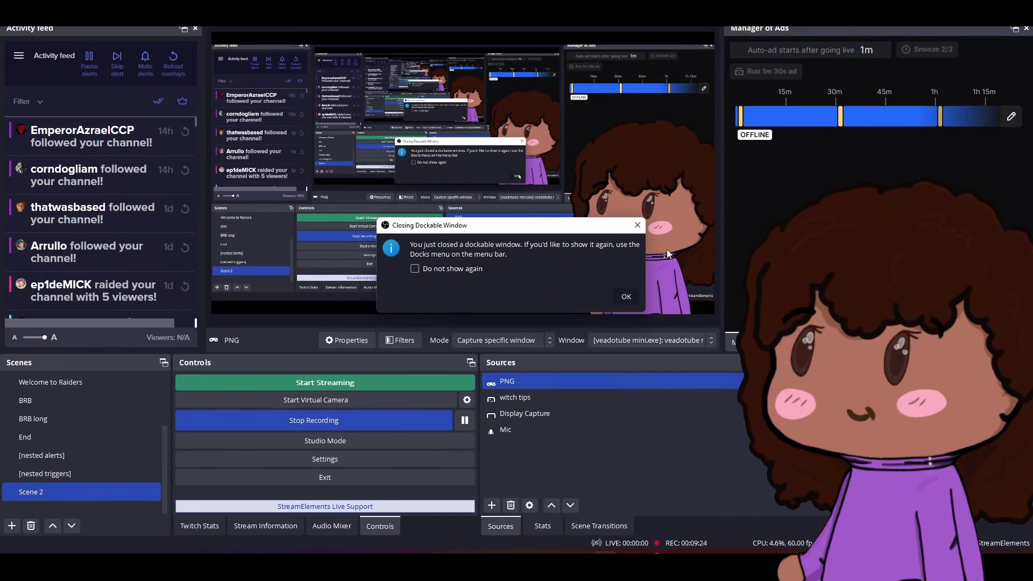
key("Return")
left_click_drag(857, 27, 500, 410)
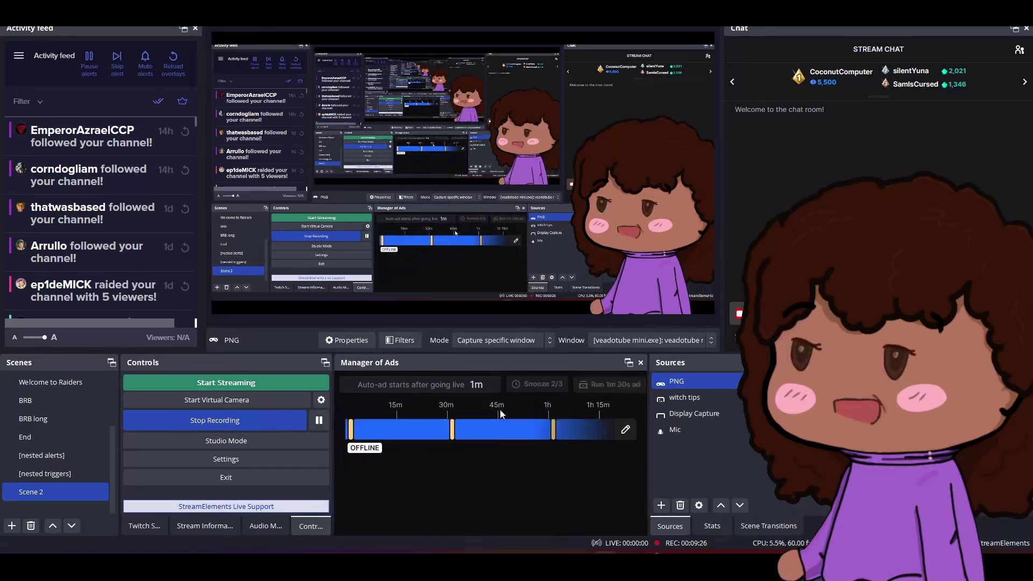